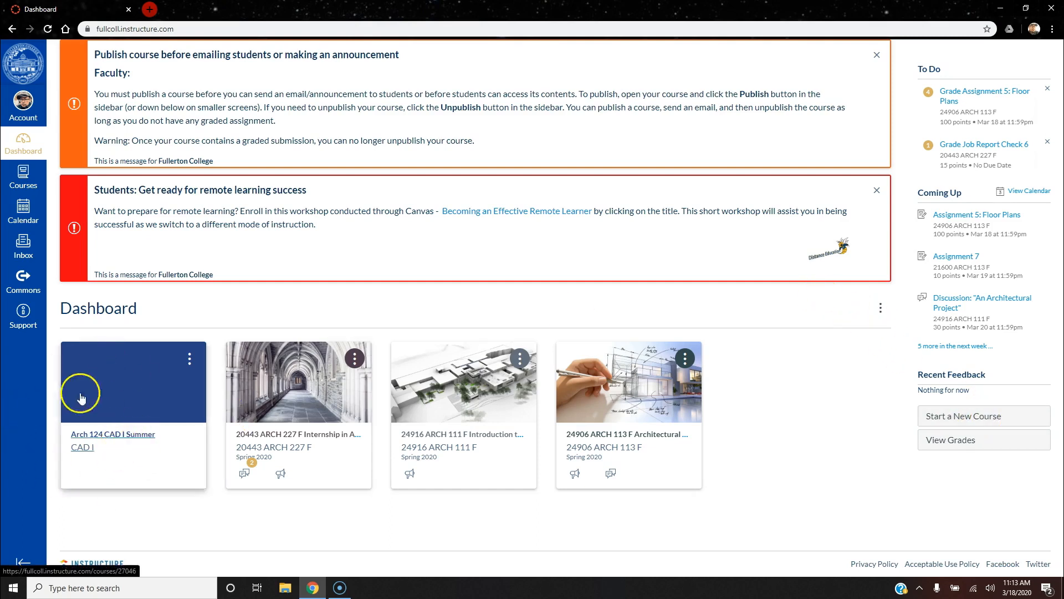
Step: Open the Arch 124 CAD I Summer course and show its People roster
left_click(131, 436)
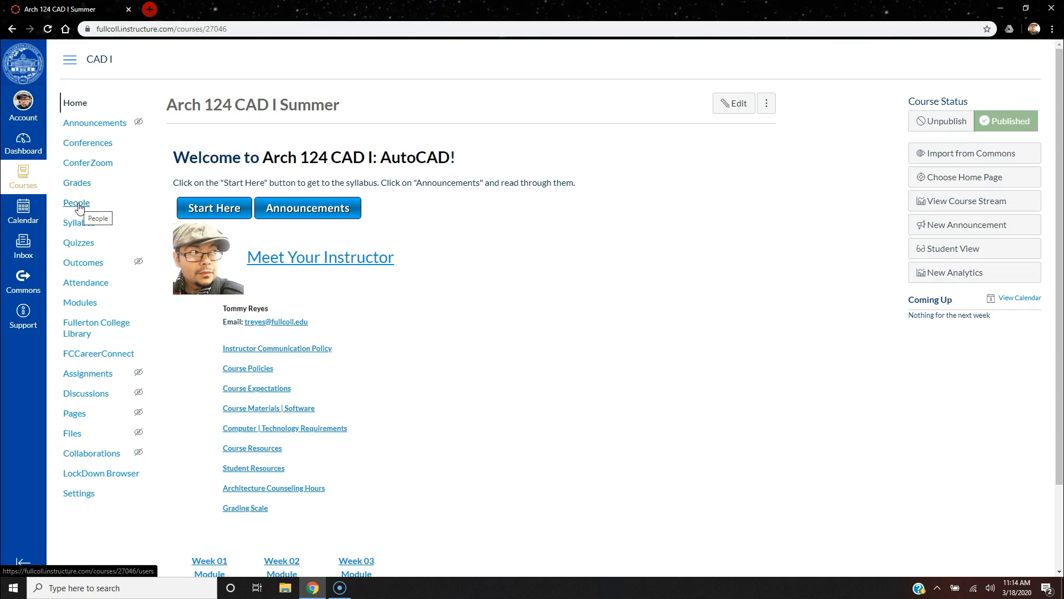
left_click(79, 207)
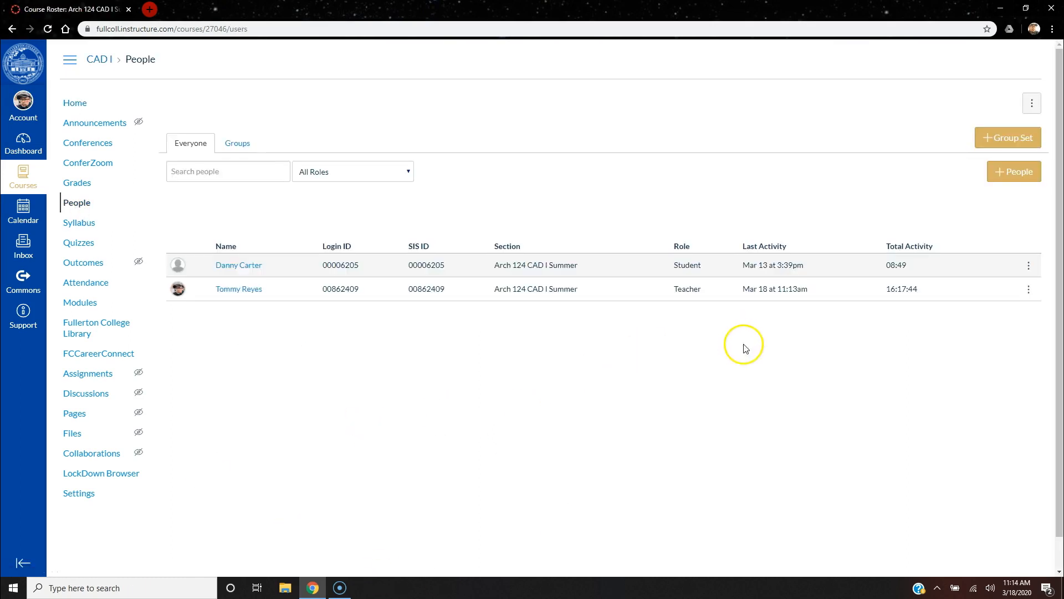
Step: Open the Add People dialog from the course's People page
left_click(1017, 171)
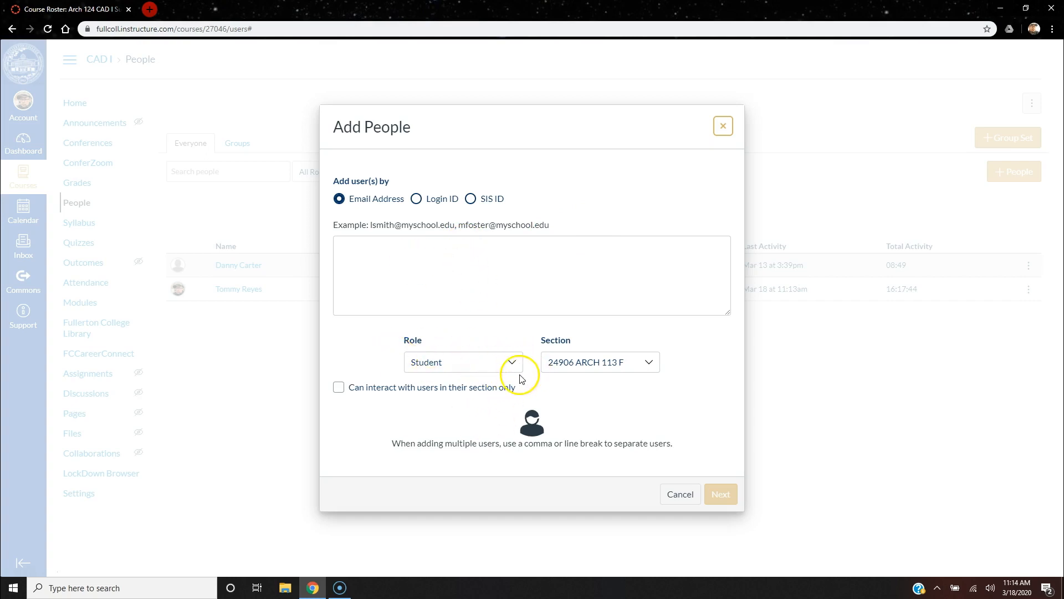
Step: Limit the user to their own section and enter the student's single email address
left_click(339, 387)
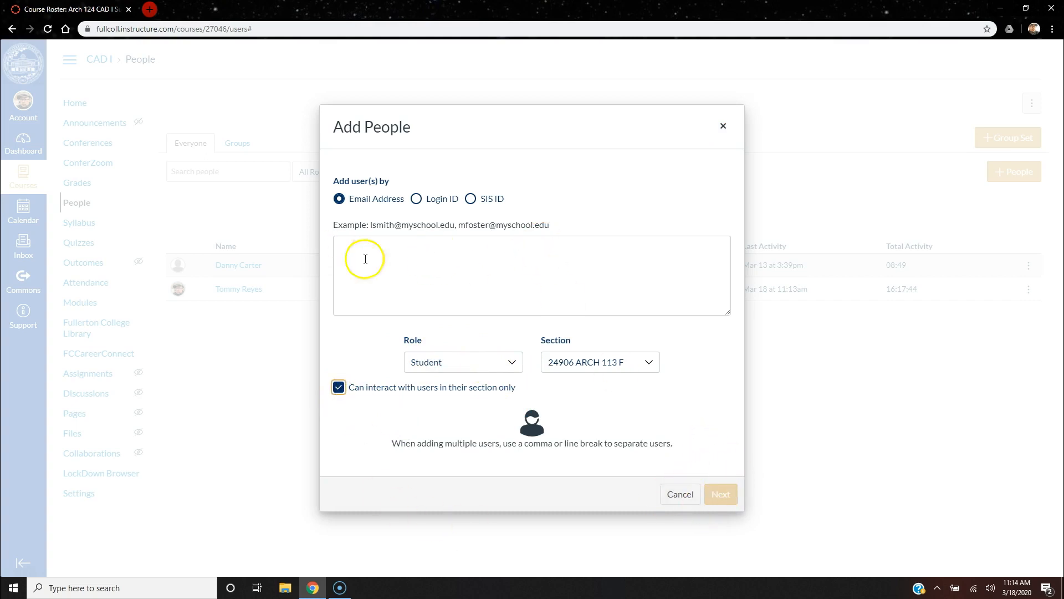
left_click(462, 258)
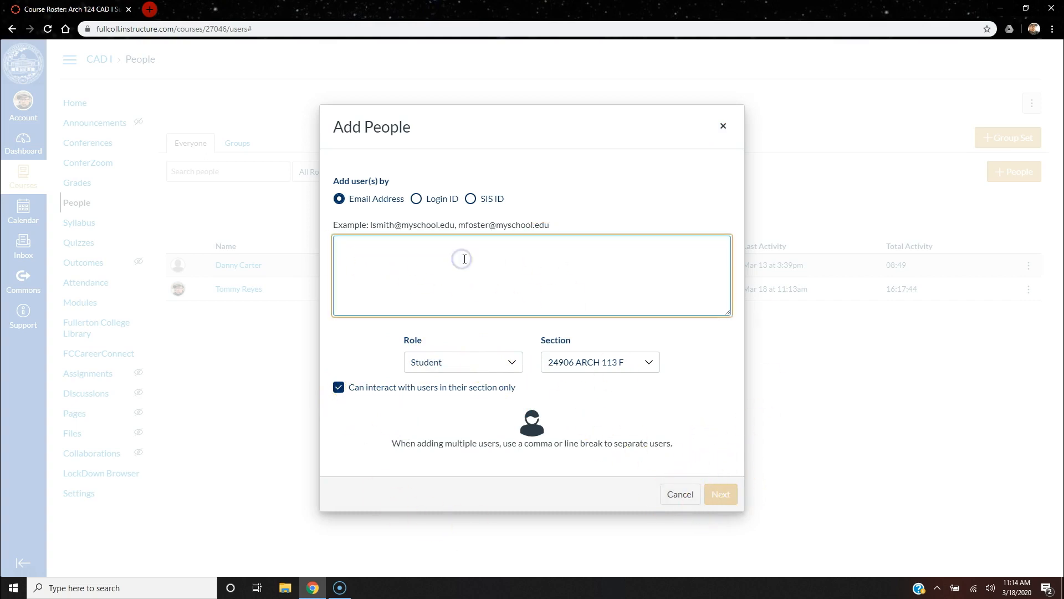
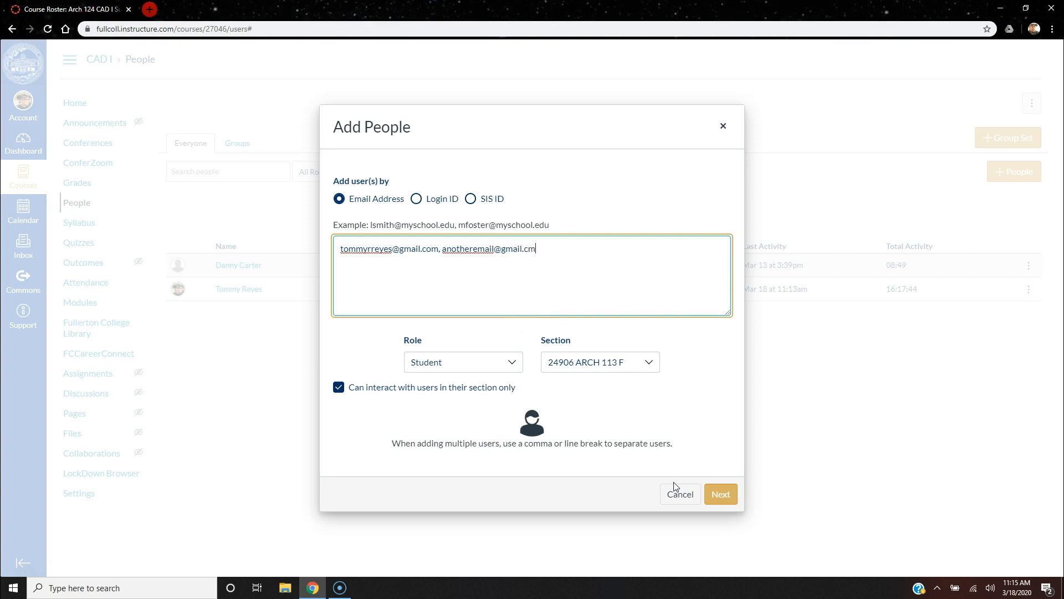
left_click(555, 250)
left_click_drag(555, 250, 437, 255)
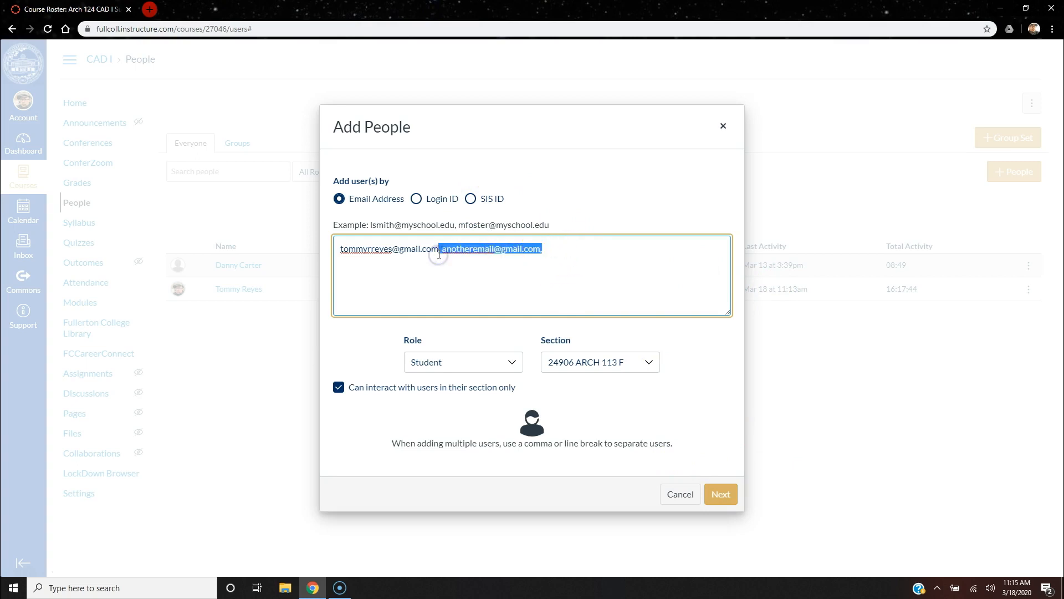
key("BackSpace")
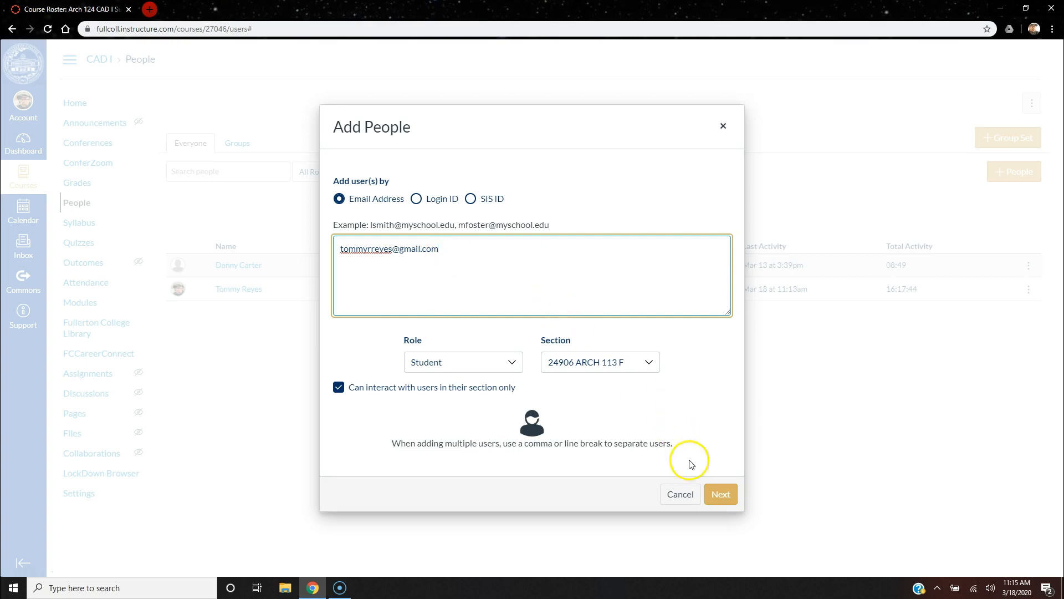
Step: Create the unmatched email as a new user with the student's full name and add them
left_click(722, 494)
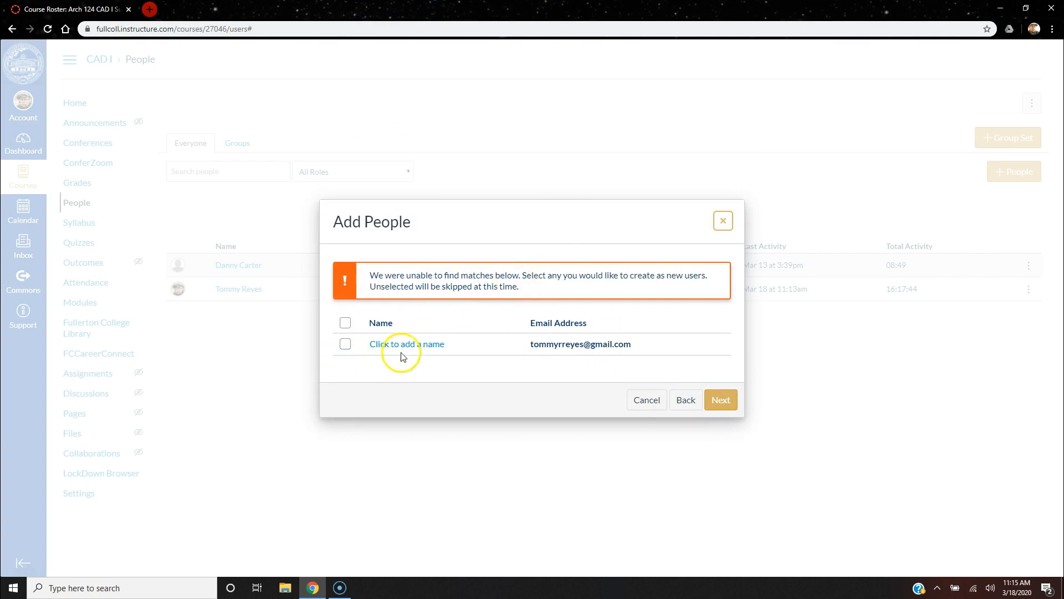
left_click(345, 344)
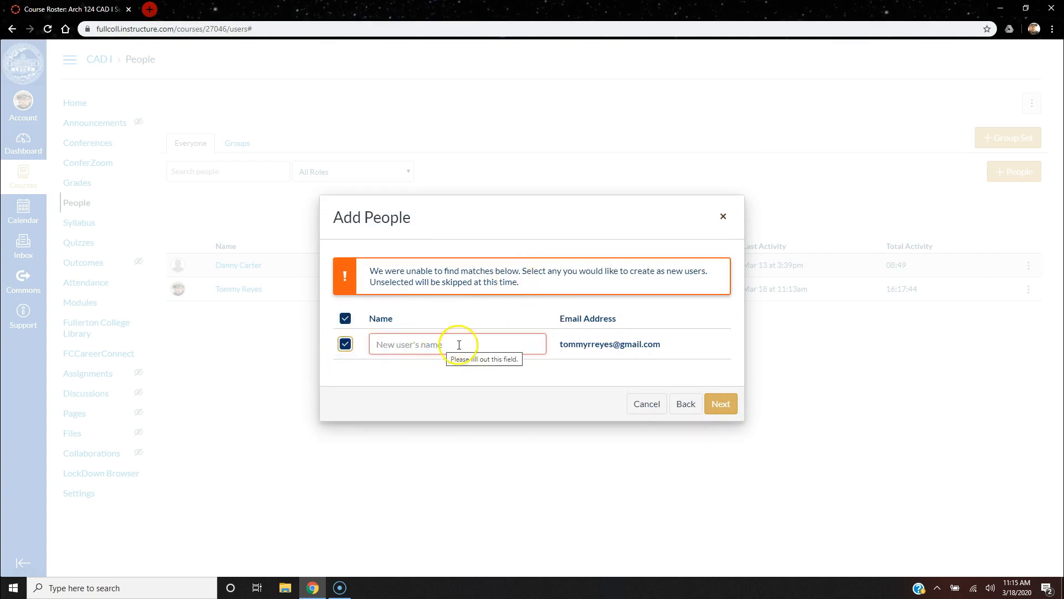
left_click(442, 344)
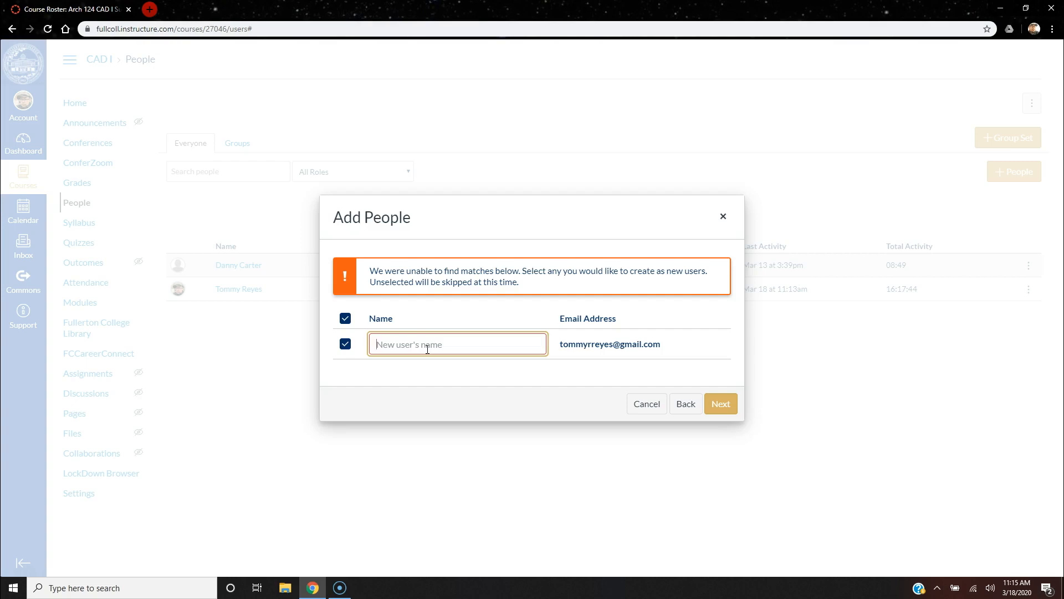
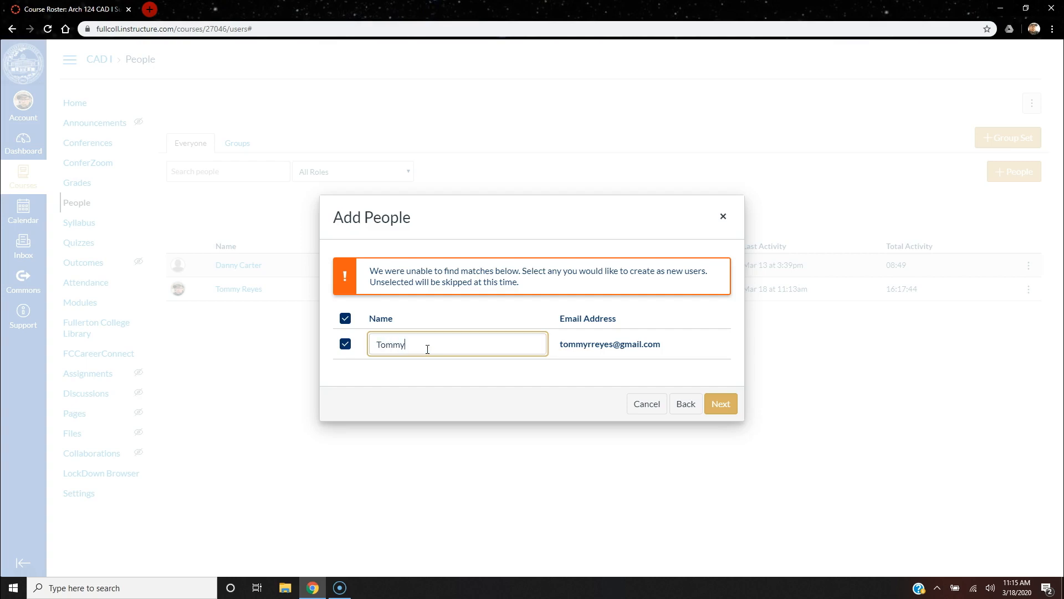
left_click(722, 405)
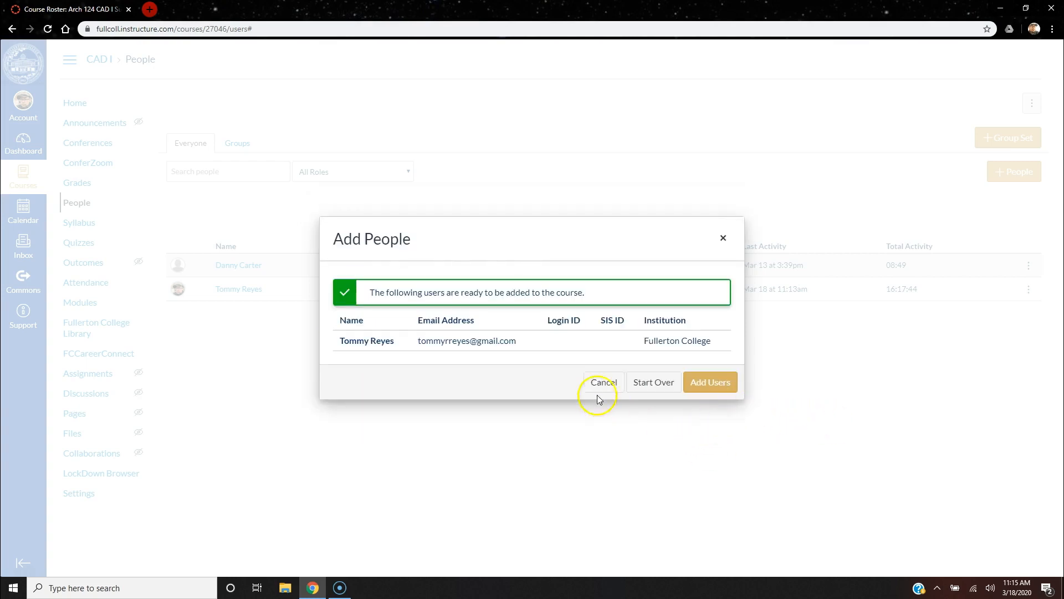
left_click(718, 384)
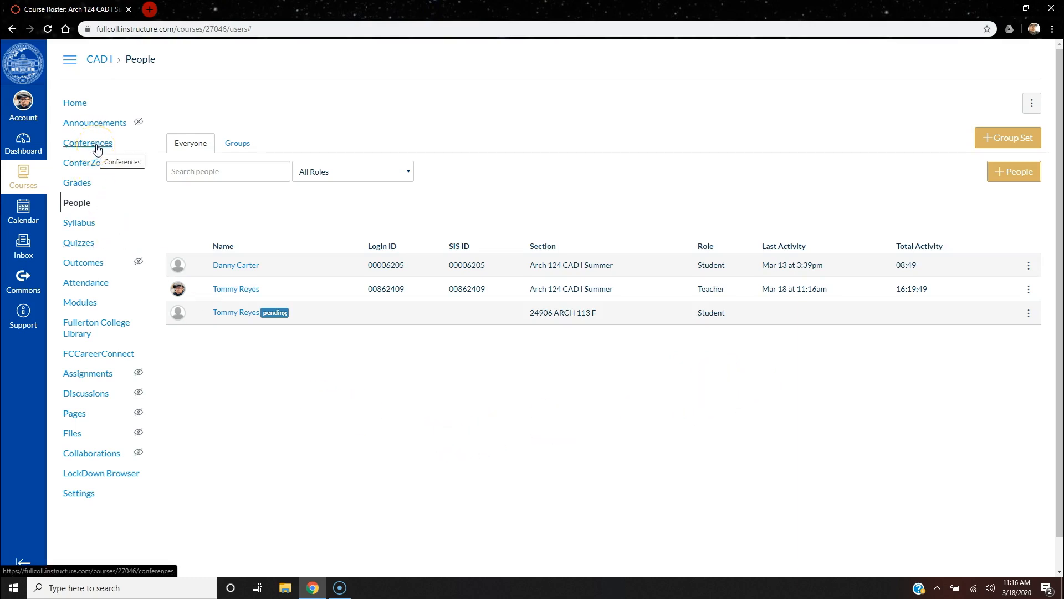
Step: Create a new course conference with recording enabled and no time limit
left_click(97, 146)
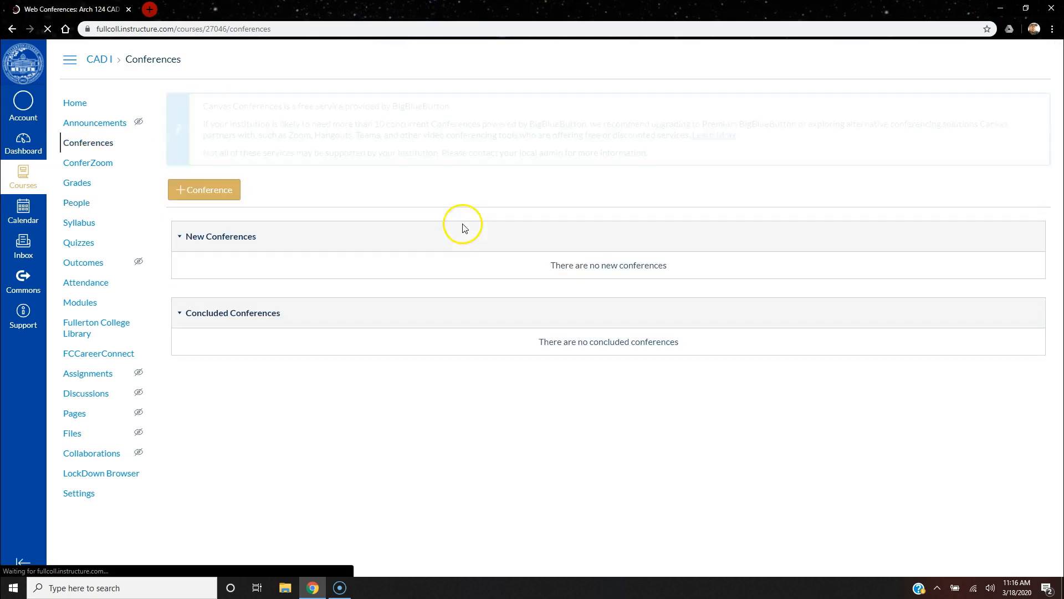
left_click(198, 187)
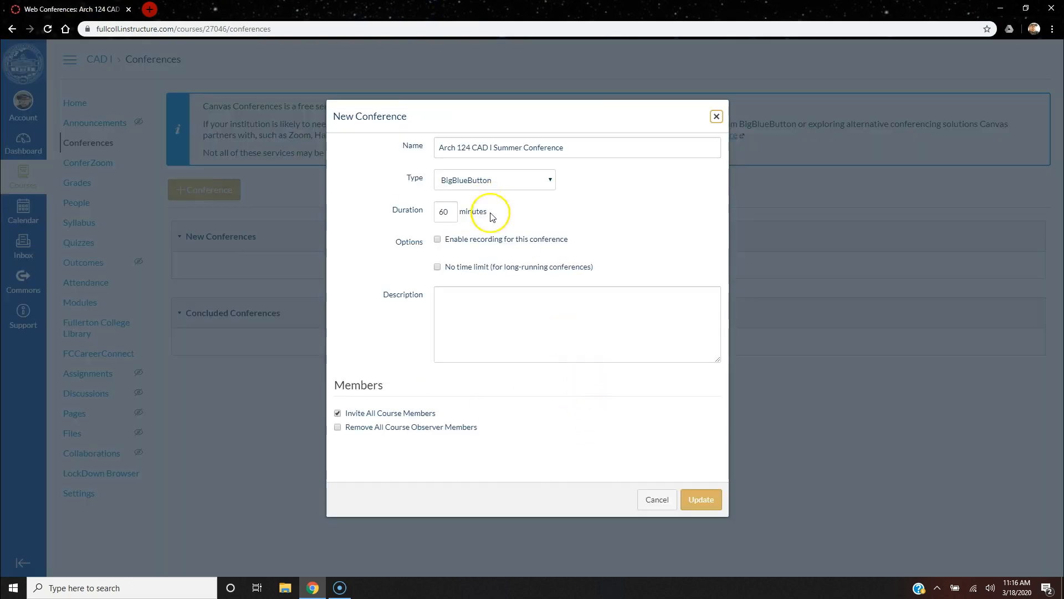
left_click(440, 241)
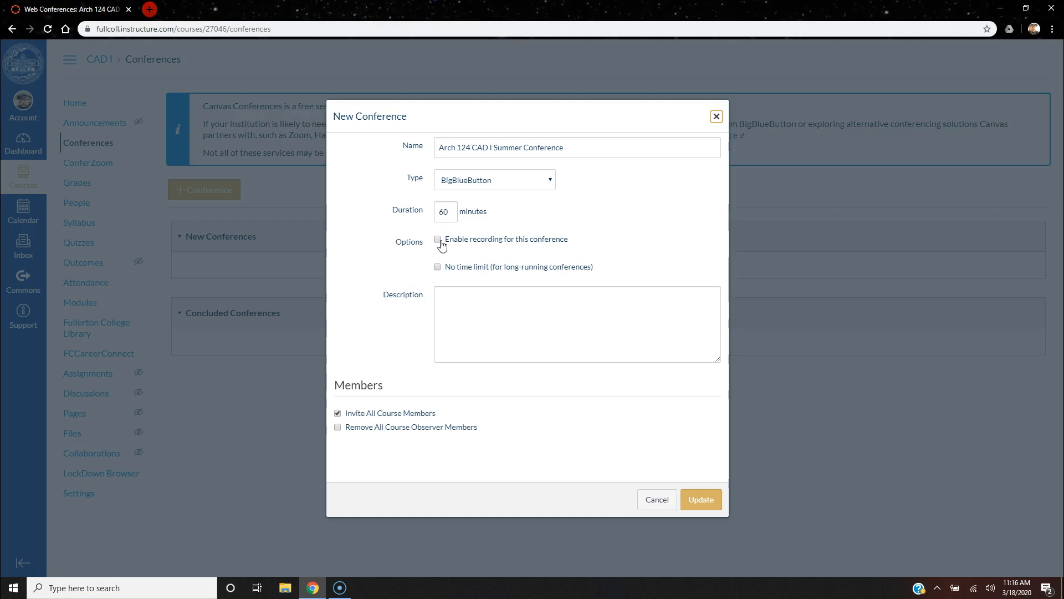
left_click(440, 241)
left_click(441, 242)
left_click(437, 240)
left_click(463, 310)
left_click(437, 270)
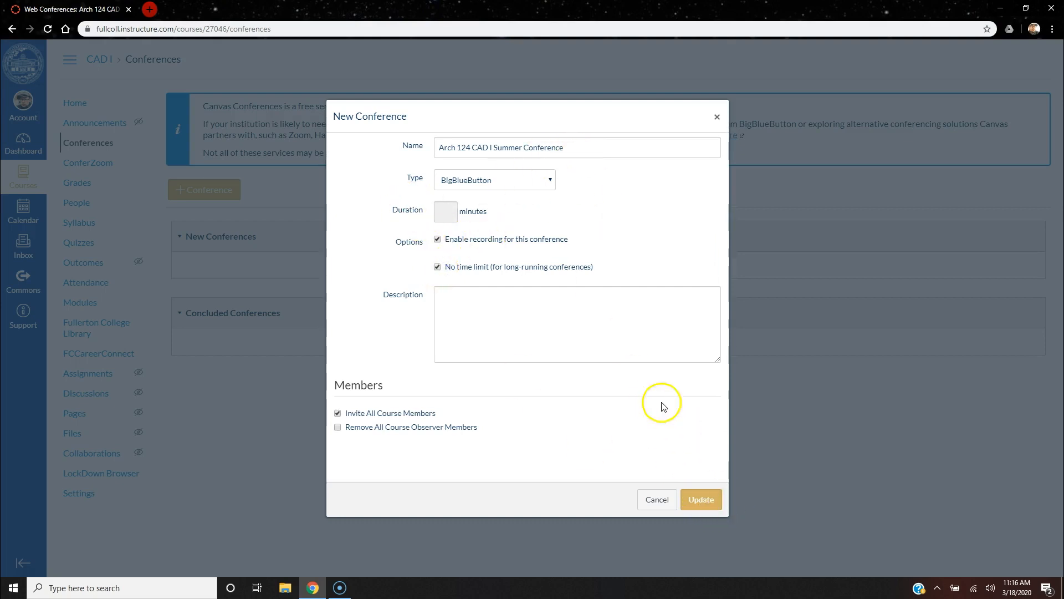
left_click(636, 147)
Step: Append 'Test Recording 03/18/2020' to the conference name and describe it as 'Test Conference'
type("Test")
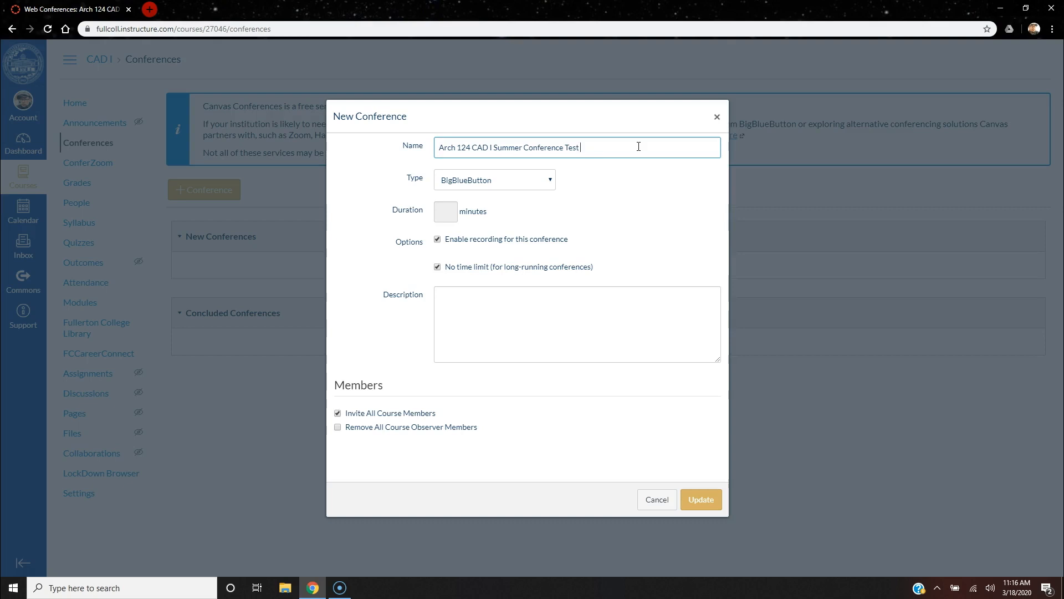
type(" C Recording03/18/2020")
left_click(571, 306)
type("Test C")
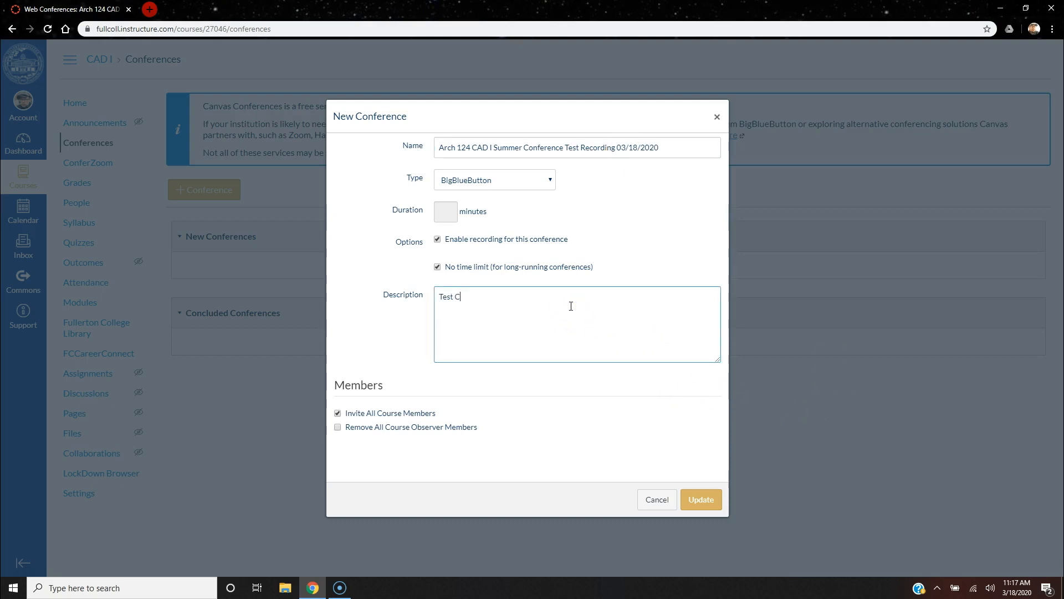
type("onference")
Step: Save the 'Arch 124 CAD I Summer Conference Test Recording 03/18/2020' conference with Update
left_click(701, 498)
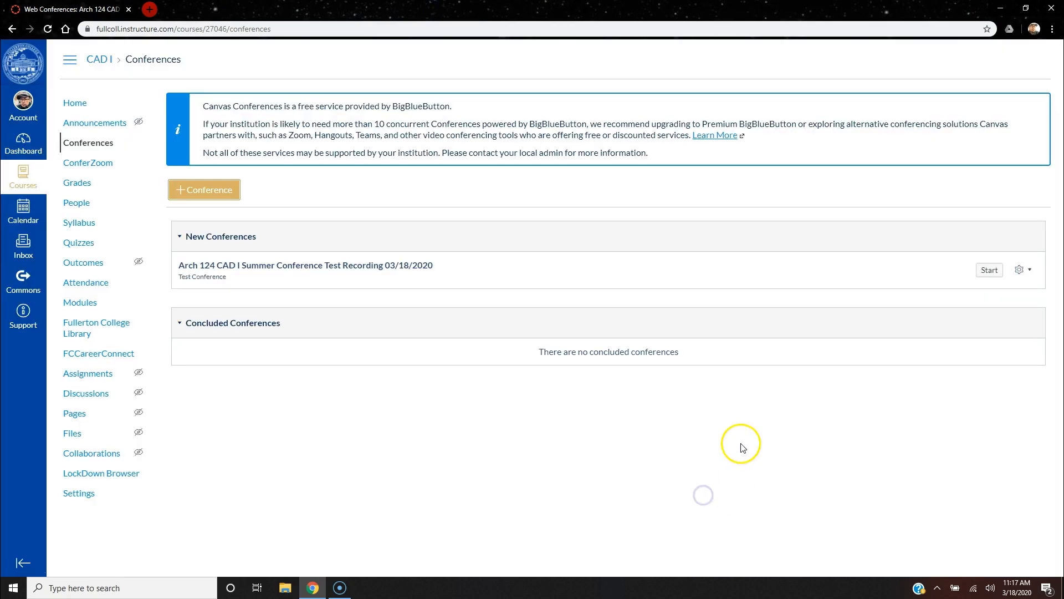